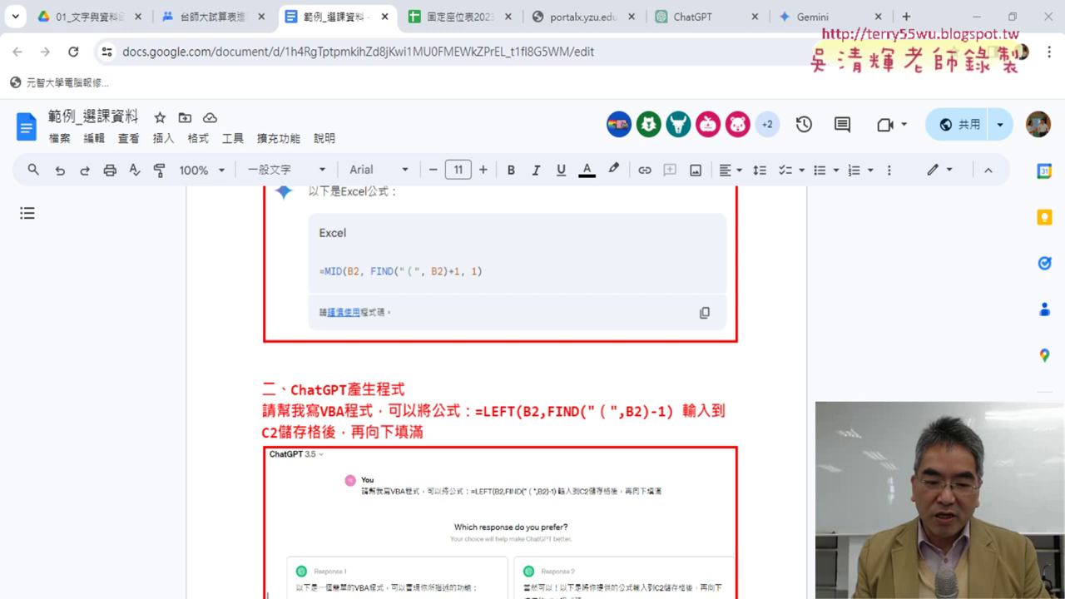
# Switch from the Google Docs notes to the 範例_選課資料.xlsm workbook in Excel
pyautogui.click(262, 354)
pyautogui.click(364, 598)
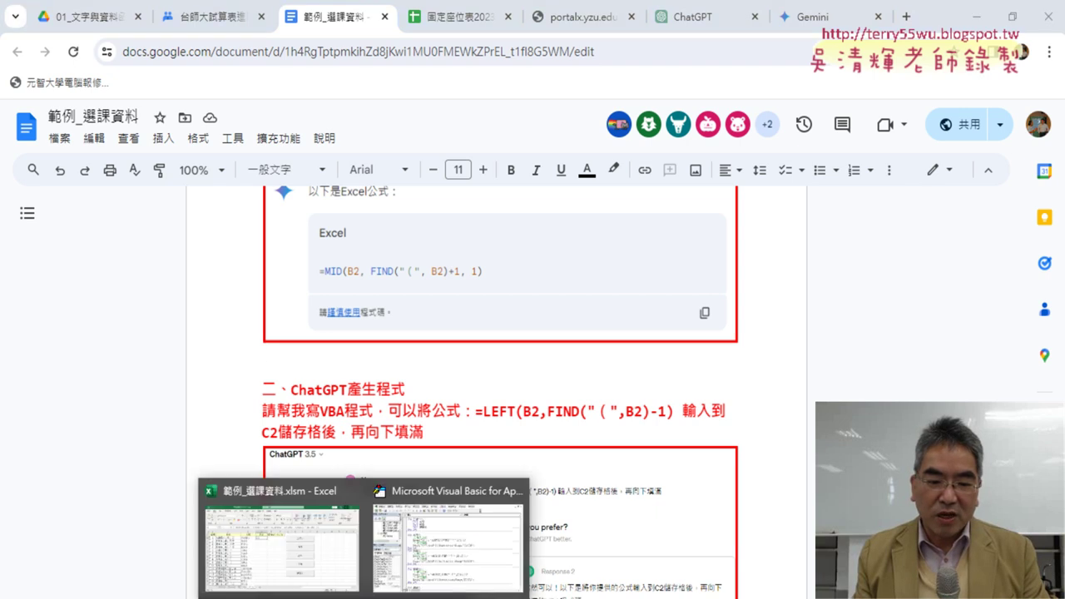
pyautogui.click(283, 537)
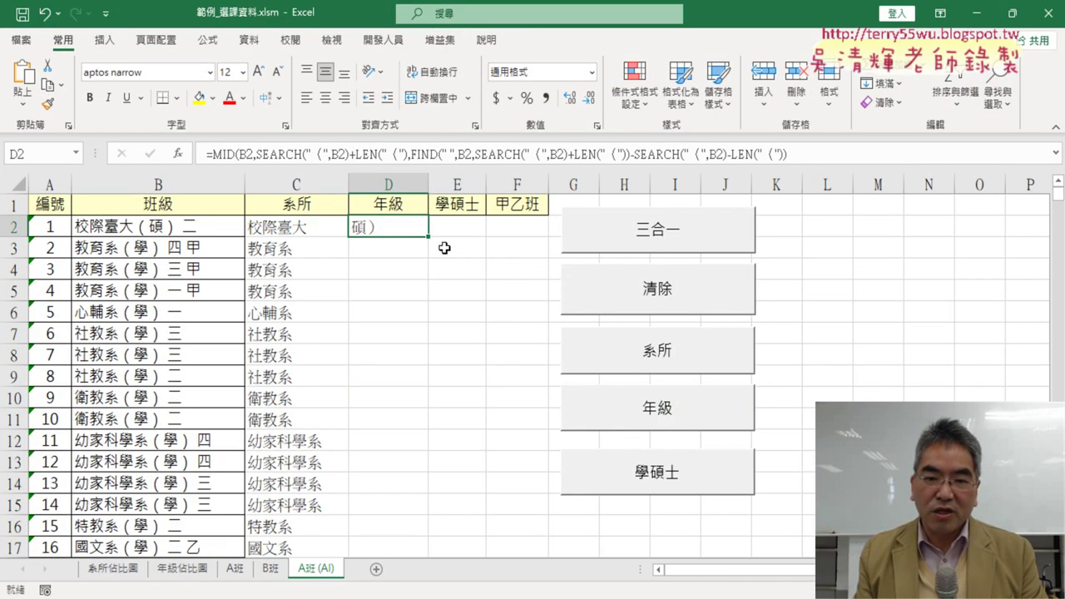
# Clear the old formula and its 碩） result from D2, then check the empty E2 and F2
pyautogui.press('Delete')
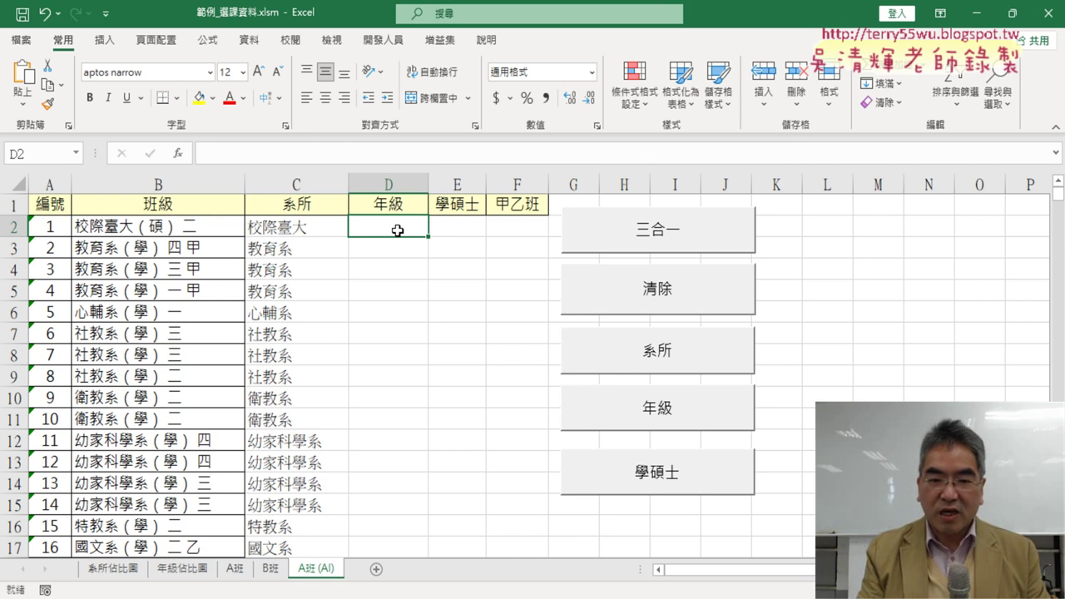
pyautogui.click(457, 226)
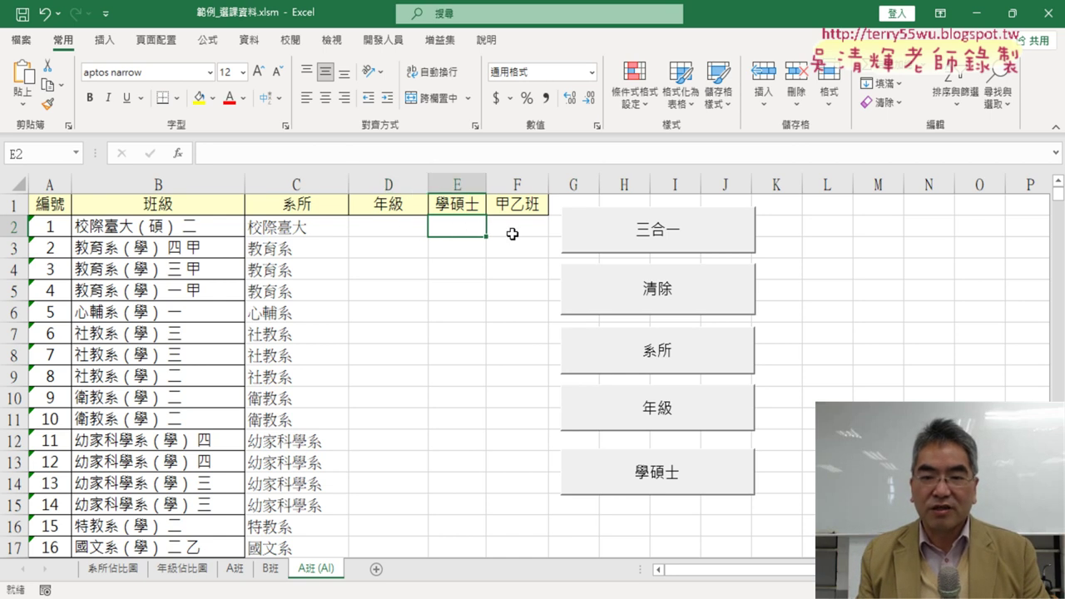
pyautogui.click(516, 227)
pyautogui.click(395, 232)
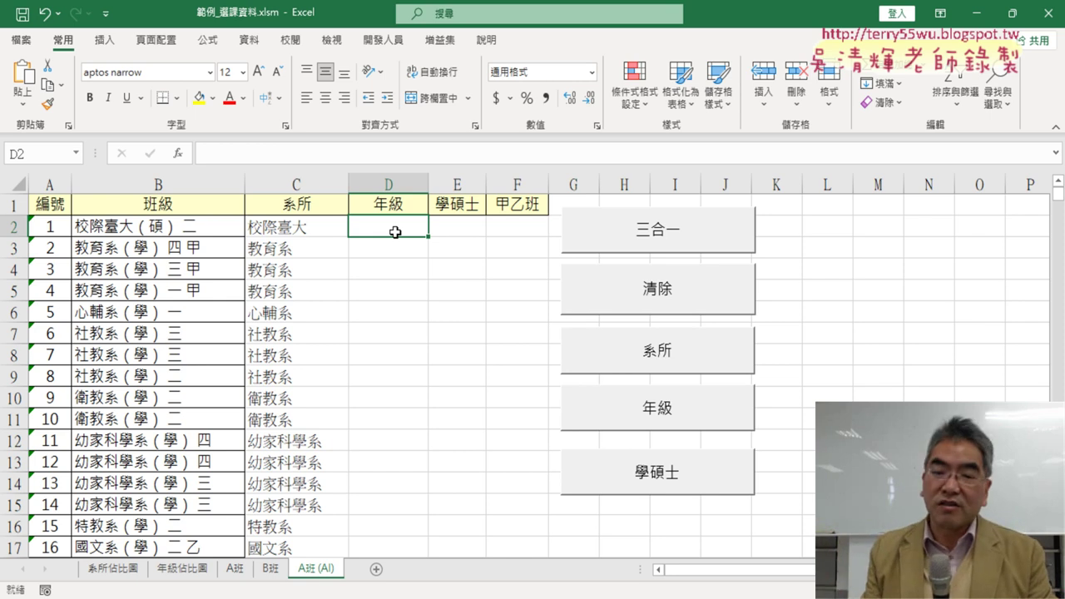
# Inspect the department formula in C2 and look across D2, E2 and F2
pyautogui.click(291, 233)
pyautogui.click(396, 231)
pyautogui.click(453, 229)
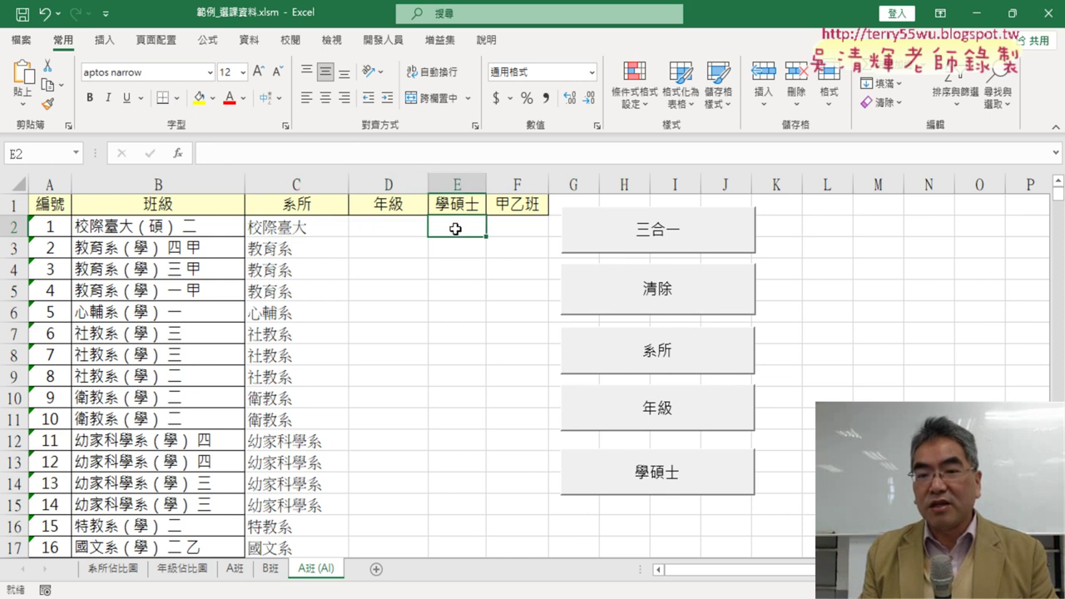
pyautogui.click(523, 221)
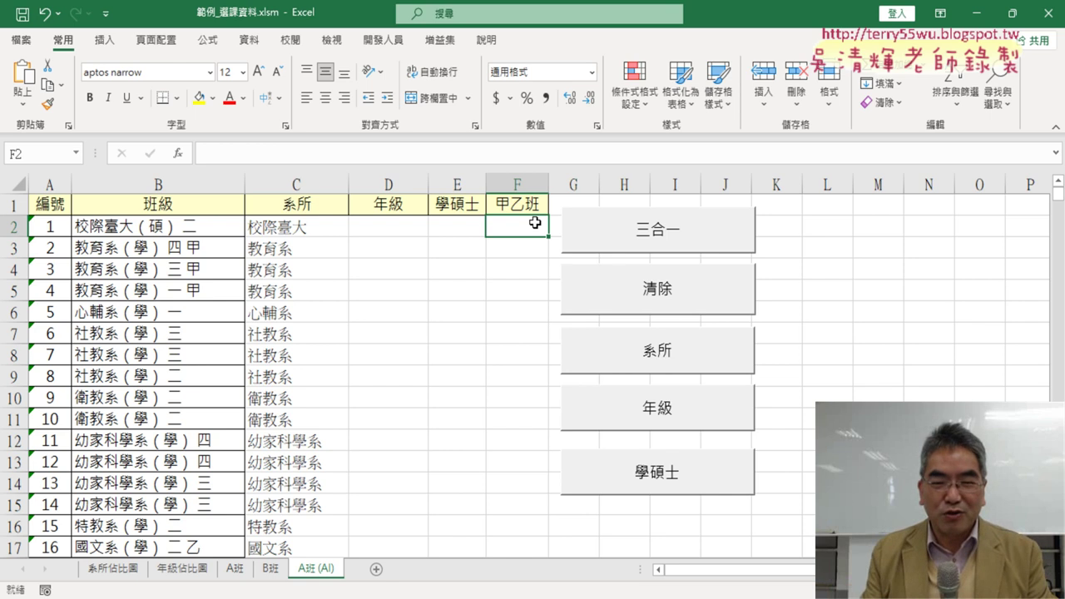
# Check C2's LEFT/FIND department formula, select D2, and return to the Google Docs notes
pyautogui.click(275, 220)
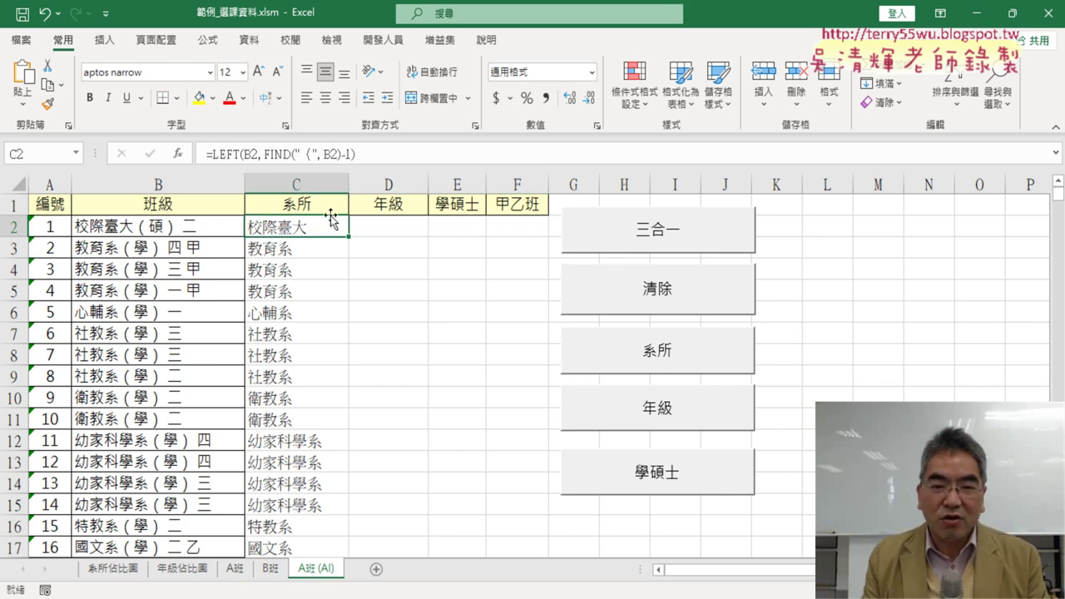
pyautogui.click(416, 230)
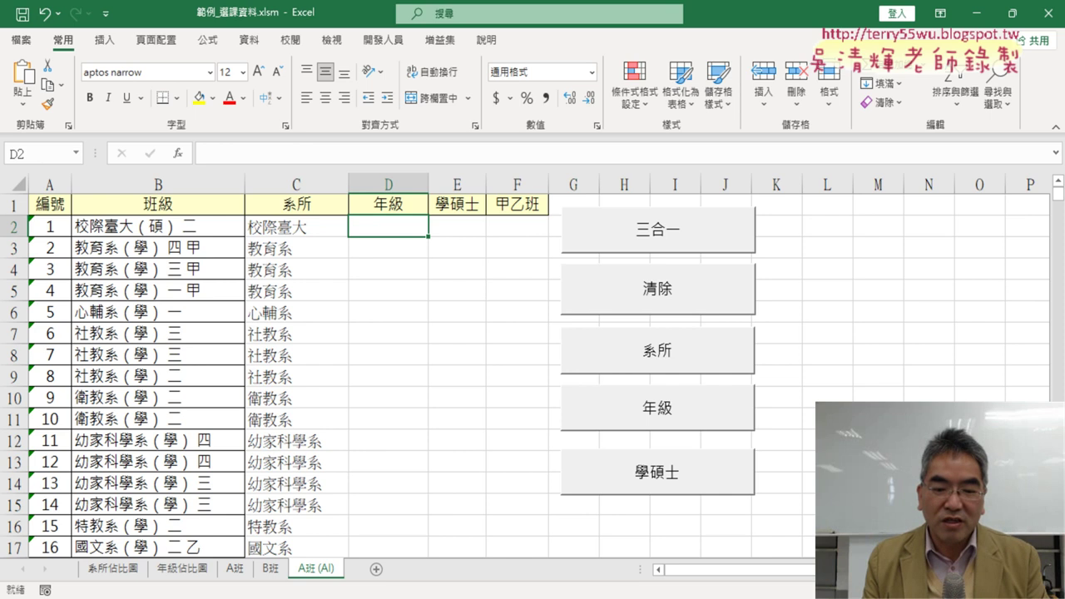
pyautogui.click(288, 541)
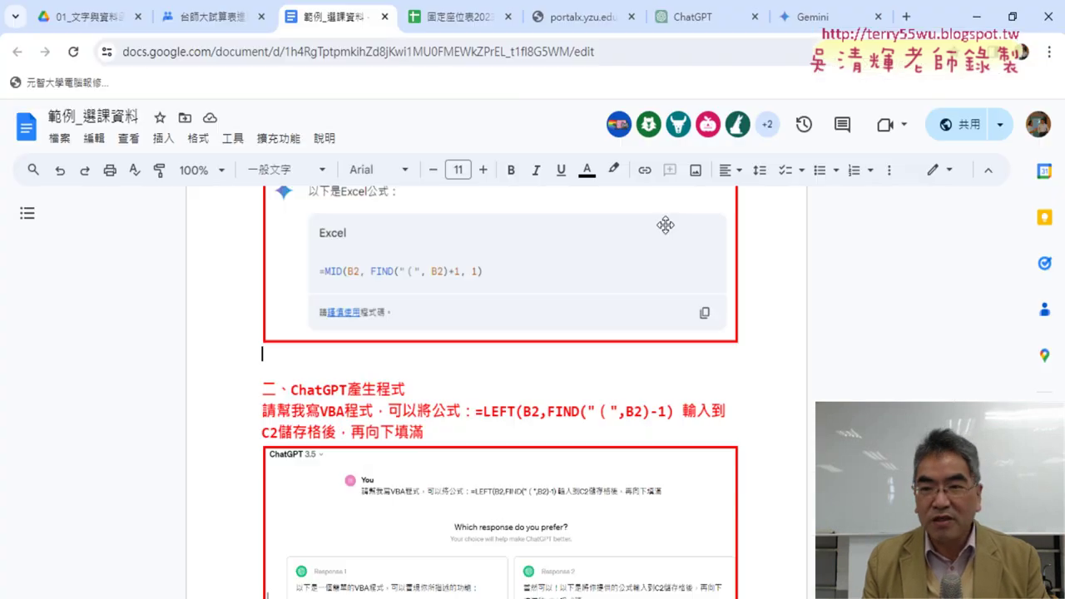
# Open the ChatGPT conversation and scroll through the prompt about filling the class data
pyautogui.click(703, 31)
pyautogui.scroll(5, 566, 258)
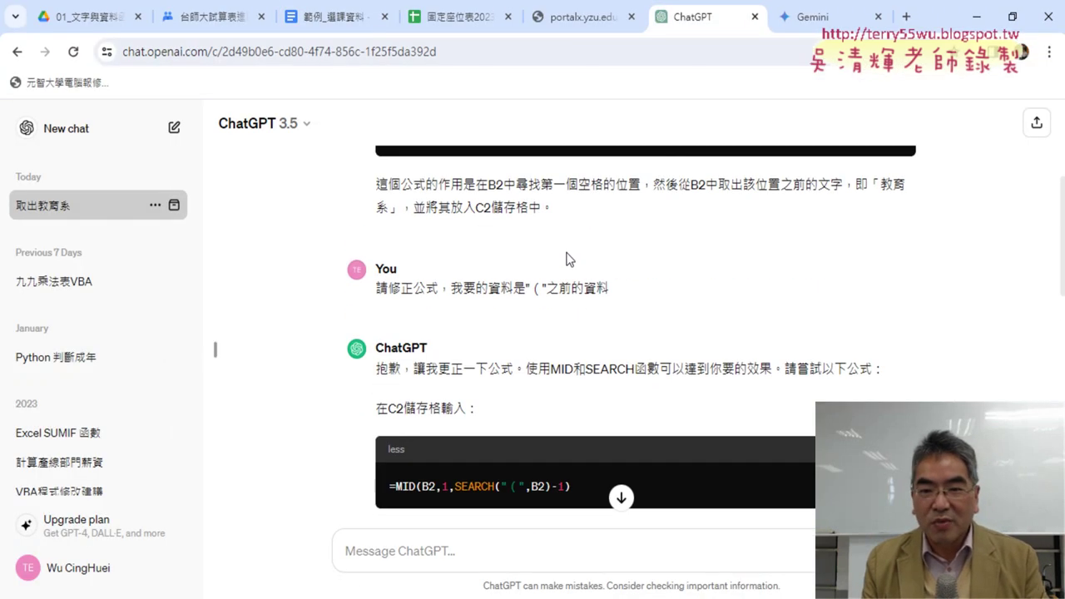
pyautogui.scroll(3, 566, 259)
pyautogui.moveTo(376, 188); pyautogui.dragTo(938, 191)
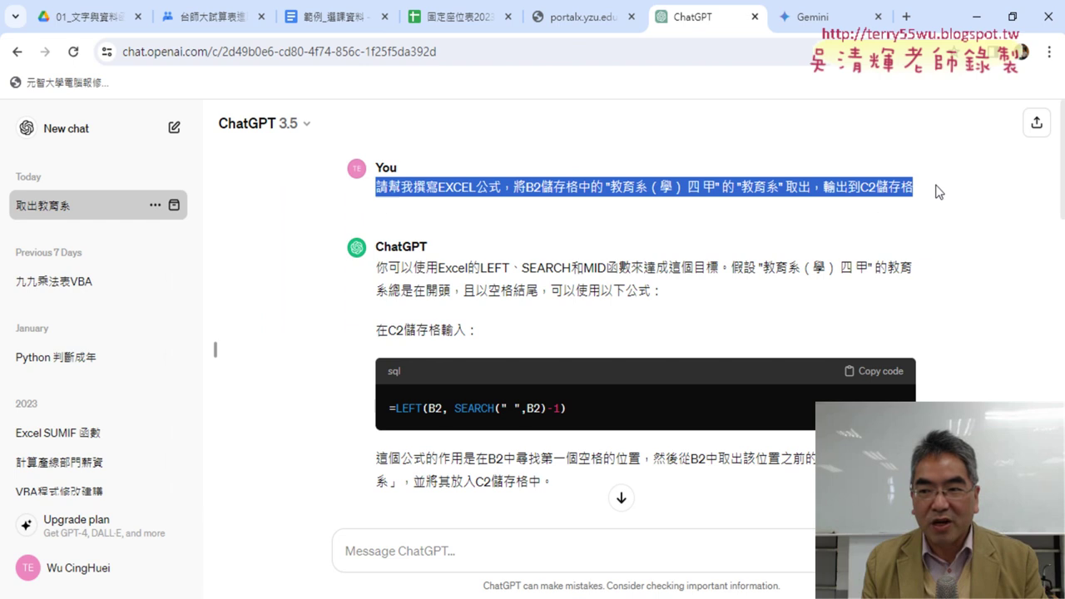
pyautogui.scroll(-5, 736, 361)
pyautogui.scroll(-3, 725, 362)
pyautogui.scroll(-4, 599, 367)
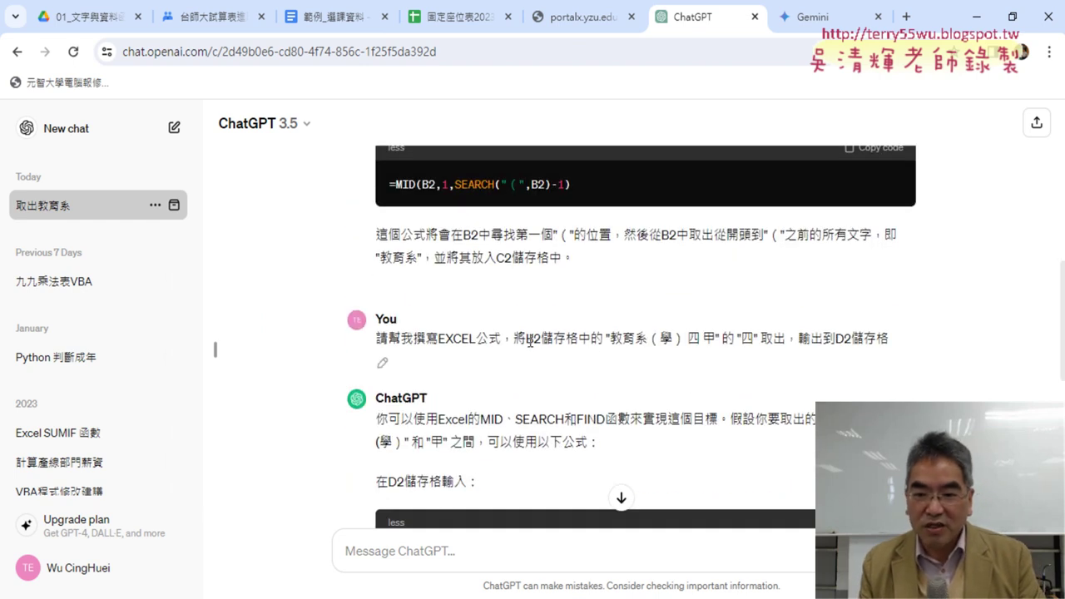
# Copy ChatGPT's MID formula for extracting 四 from 教育系（學）四甲, then return to Excel
pyautogui.moveTo(611, 338); pyautogui.dragTo(738, 341)
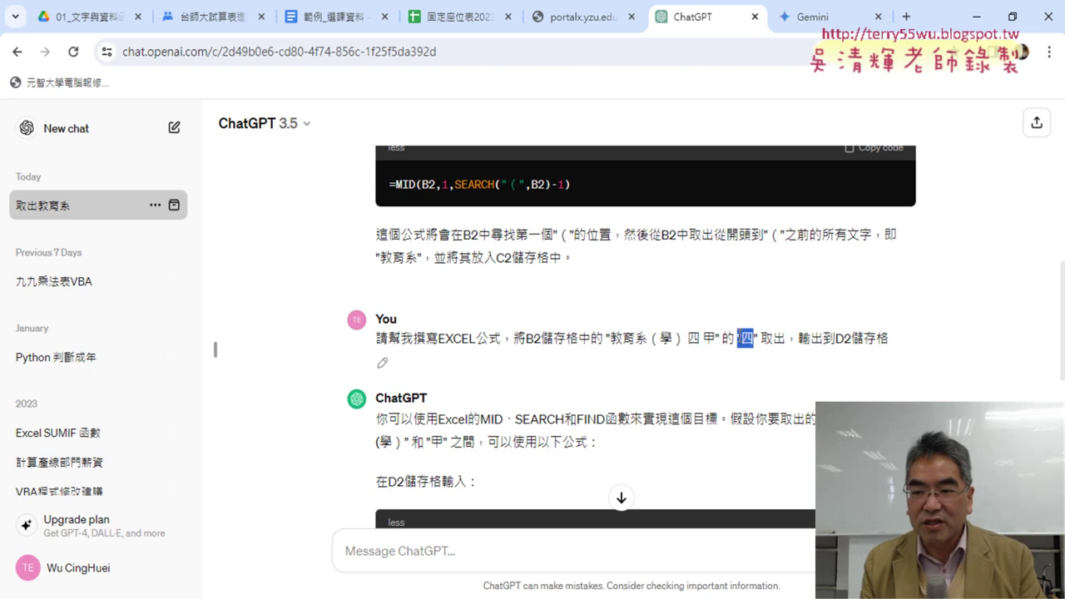
pyautogui.click(761, 340)
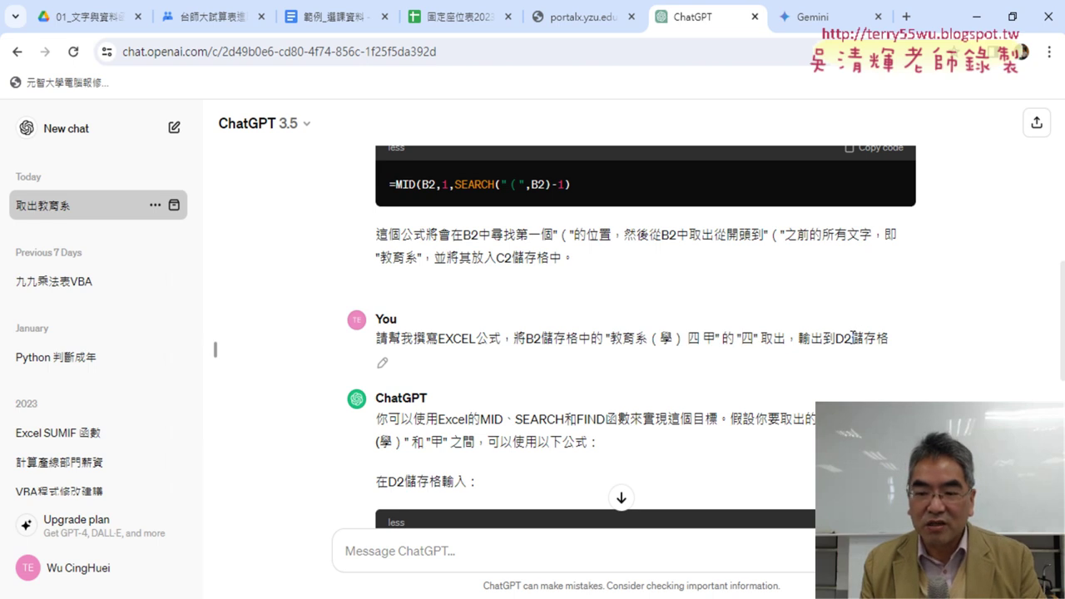
pyautogui.scroll(-1, 852, 337)
pyautogui.scroll(-2, 851, 337)
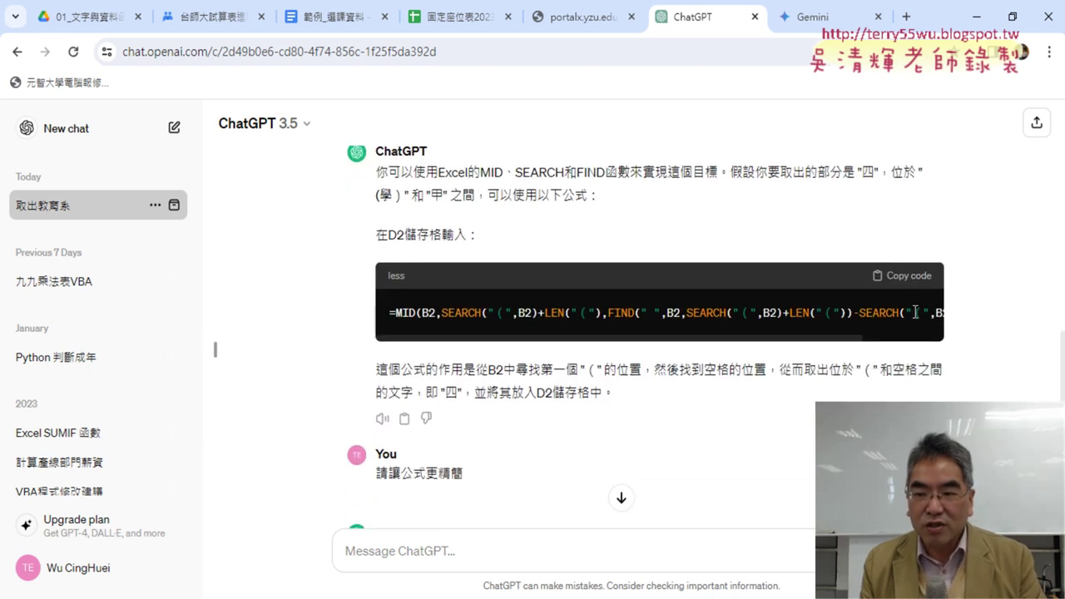
pyautogui.click(915, 279)
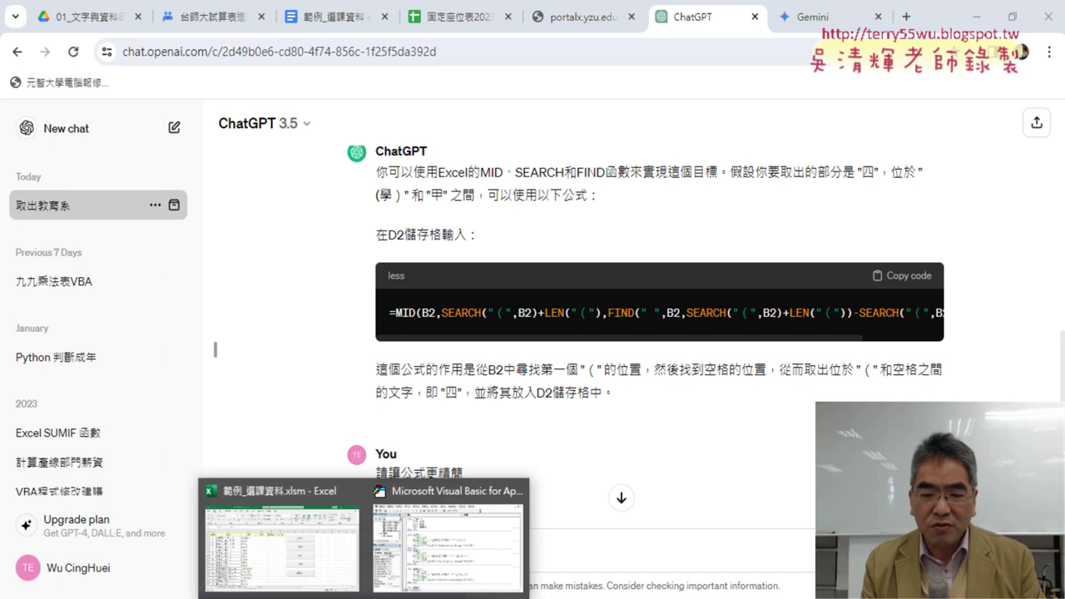
pyautogui.click(302, 553)
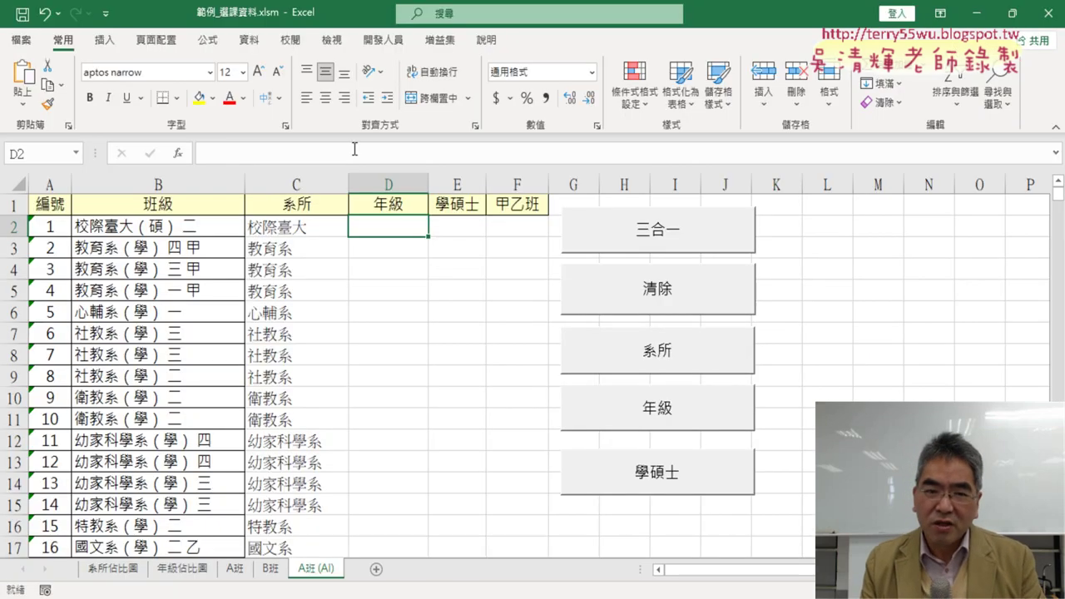
# Paste ChatGPT's formula into D2, which returns 碩） instead of the grade
pyautogui.click(354, 153)
pyautogui.hotkey('ctrl', 'v')
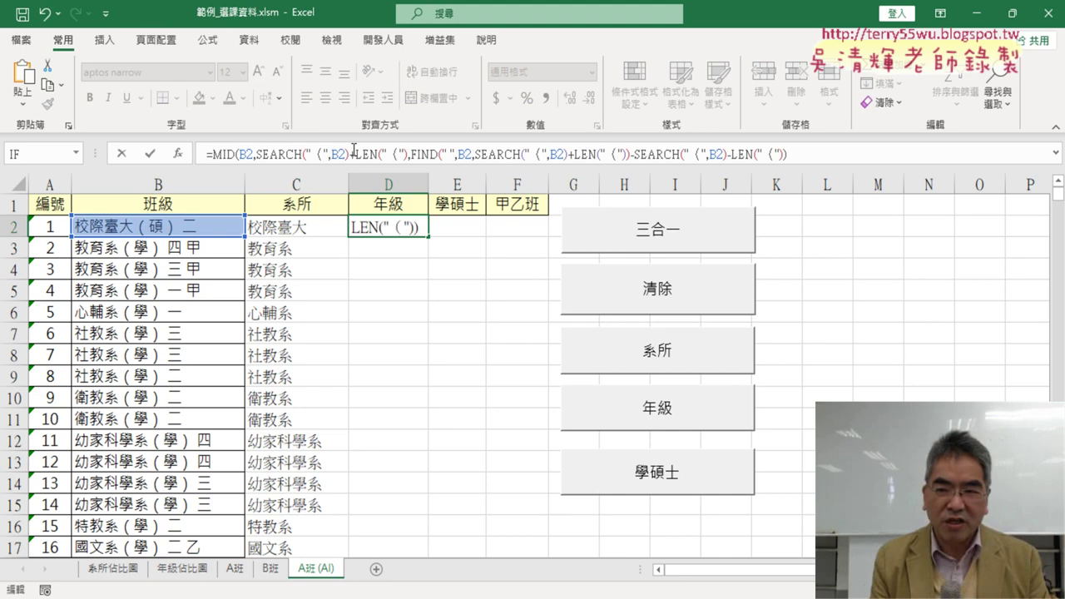
pyautogui.press('Return')
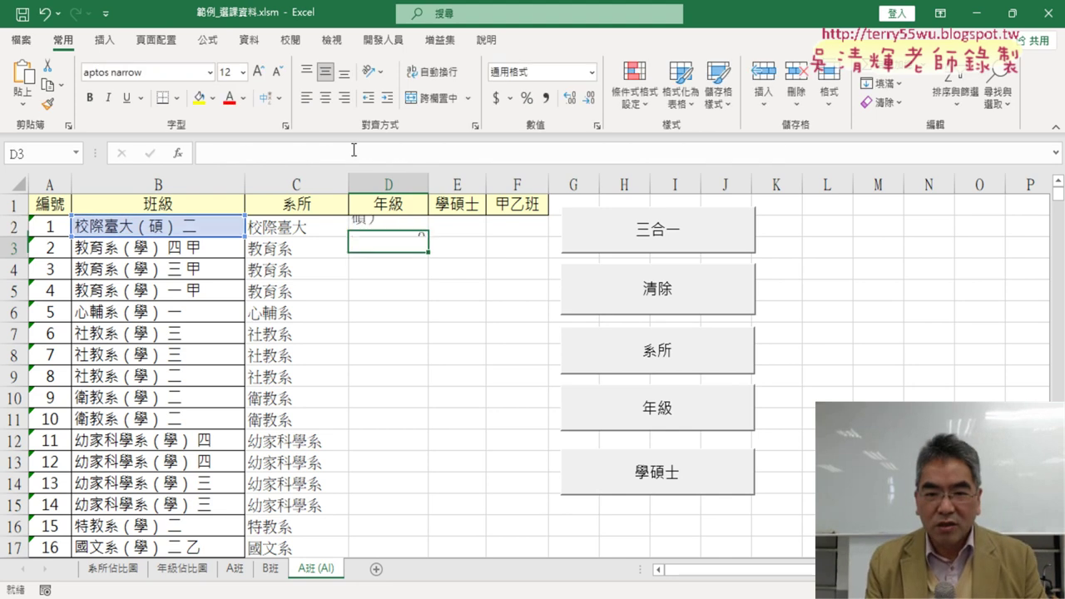
pyautogui.click(382, 228)
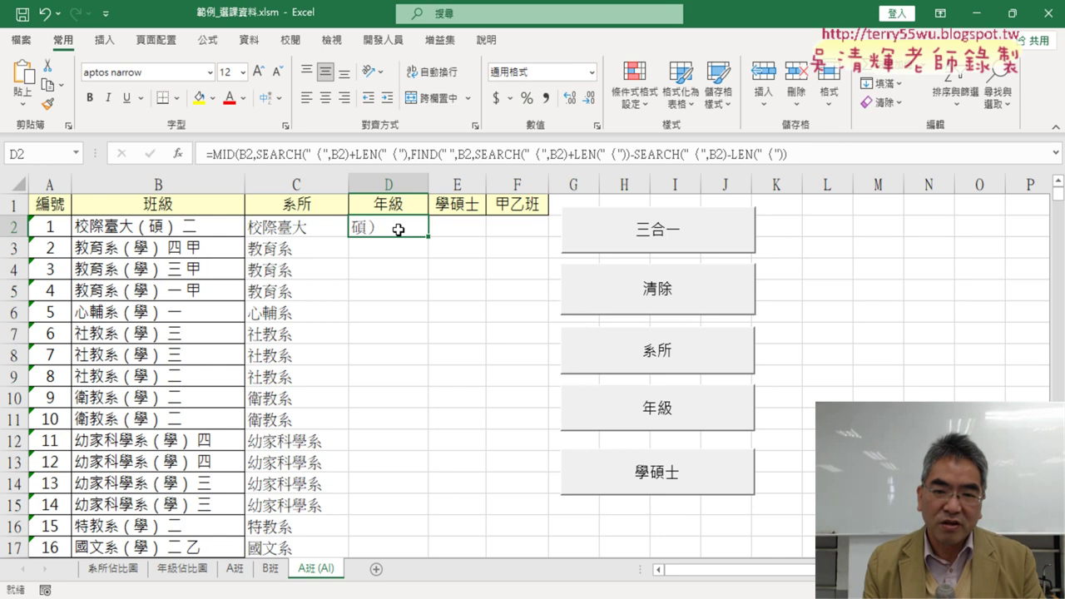
# Fill D2 down column D, undo the fill, and switch back to ChatGPT
pyautogui.doubleClick(430, 237)
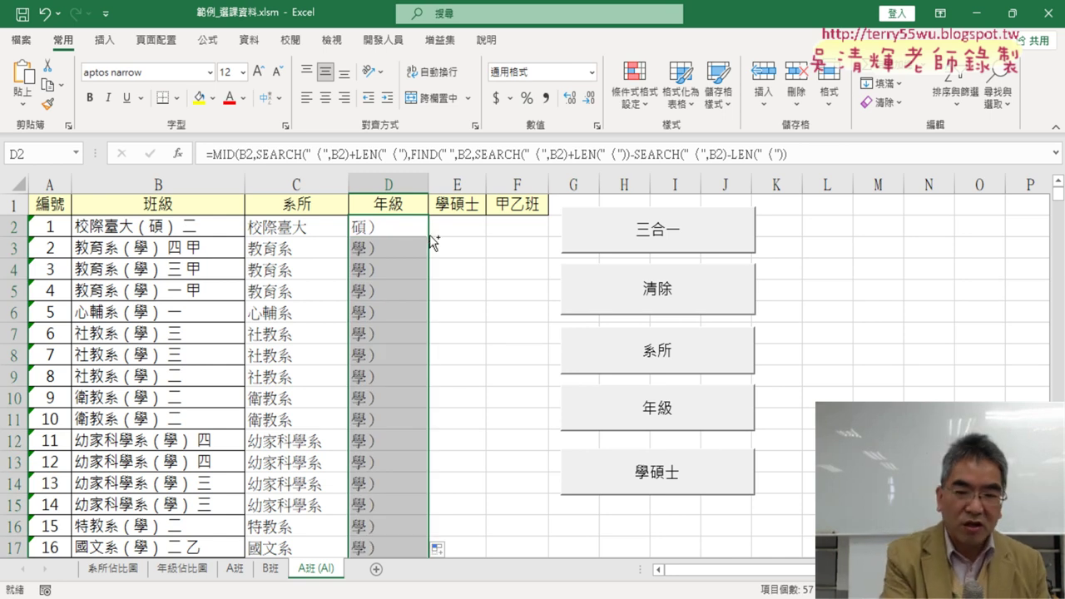
pyautogui.hotkey('ctrl', 'z')
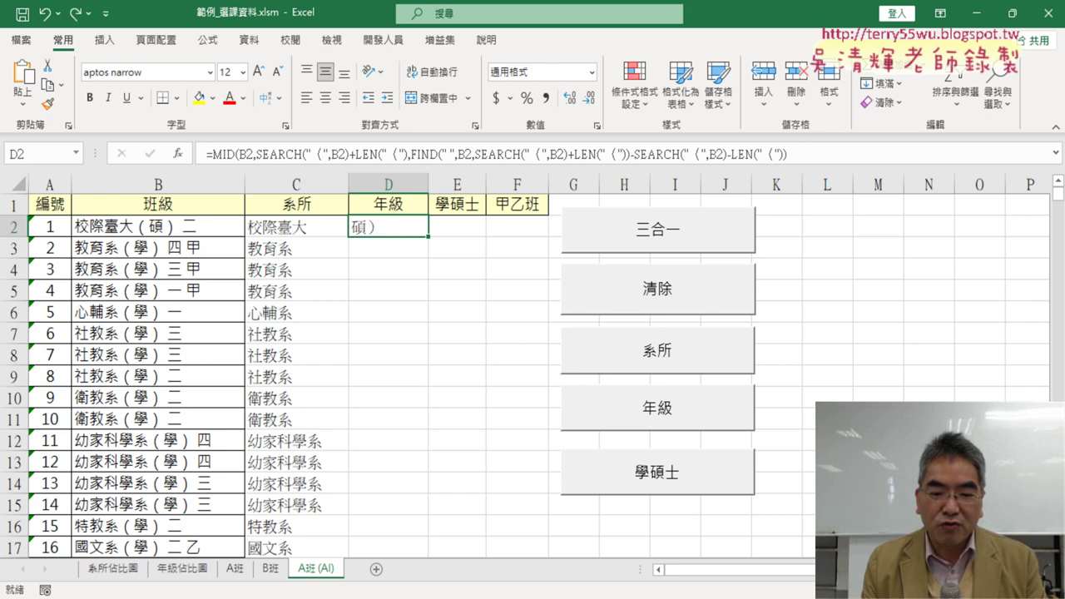
pyautogui.hotkey('alt', 'Tab')
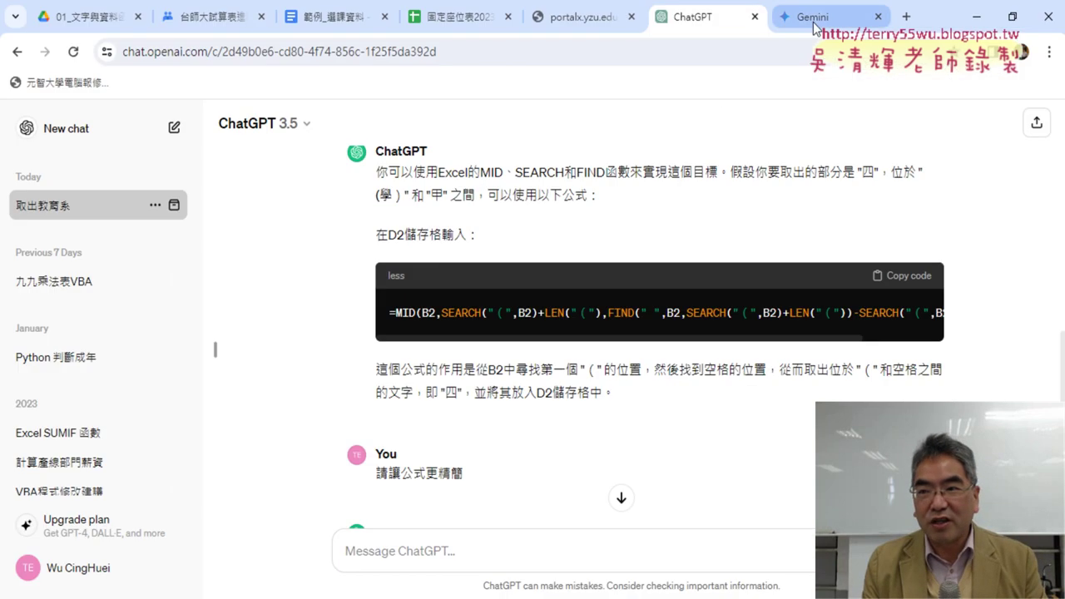
# Copy Gemini's =MID(B2, FIND("（", B2)+1, 1) formula and return to the Excel workbook
pyautogui.click(831, 25)
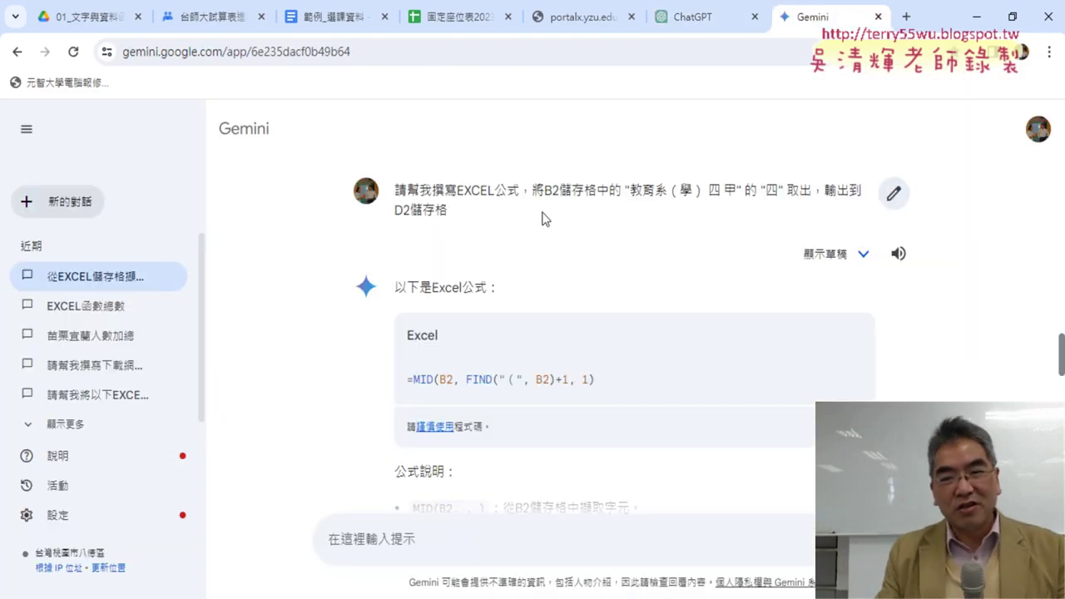
pyautogui.scroll(1, 547, 221)
pyautogui.scroll(2, 547, 224)
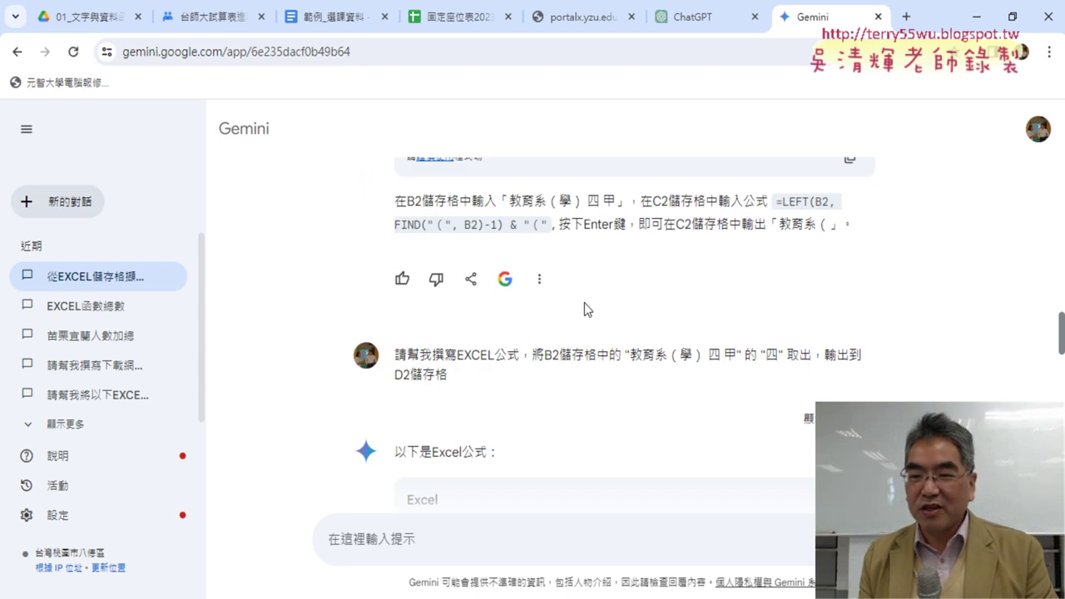
pyautogui.scroll(-1, 582, 308)
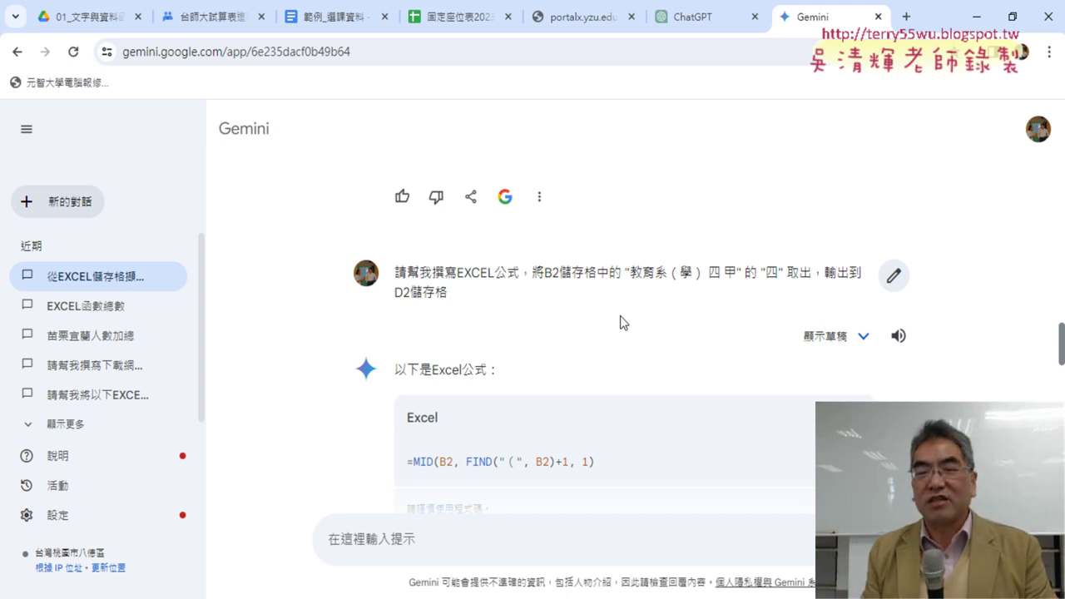
pyautogui.scroll(-2, 623, 322)
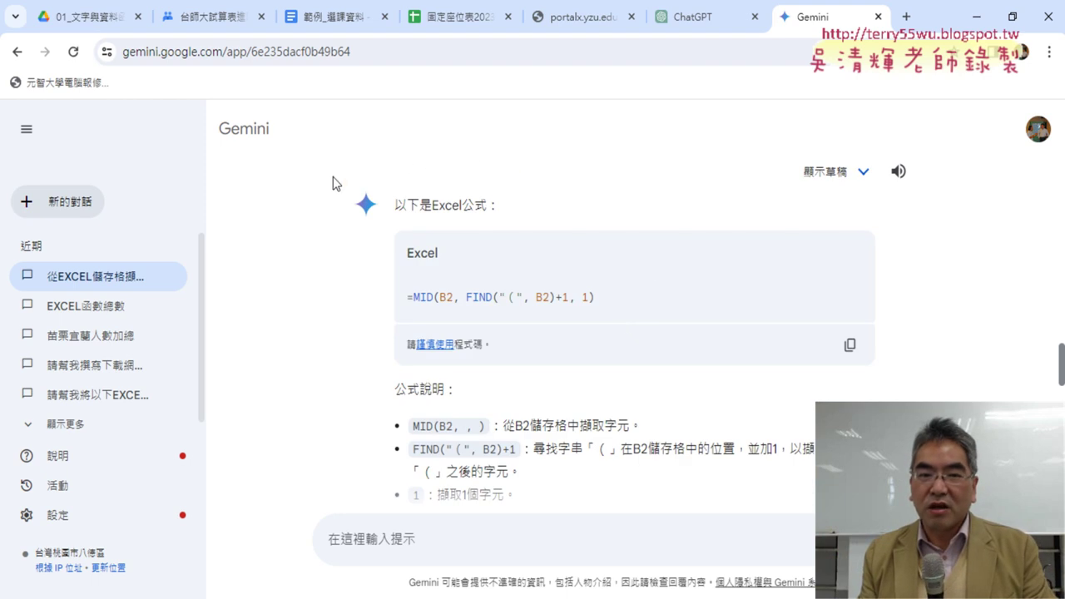
pyautogui.click(850, 345)
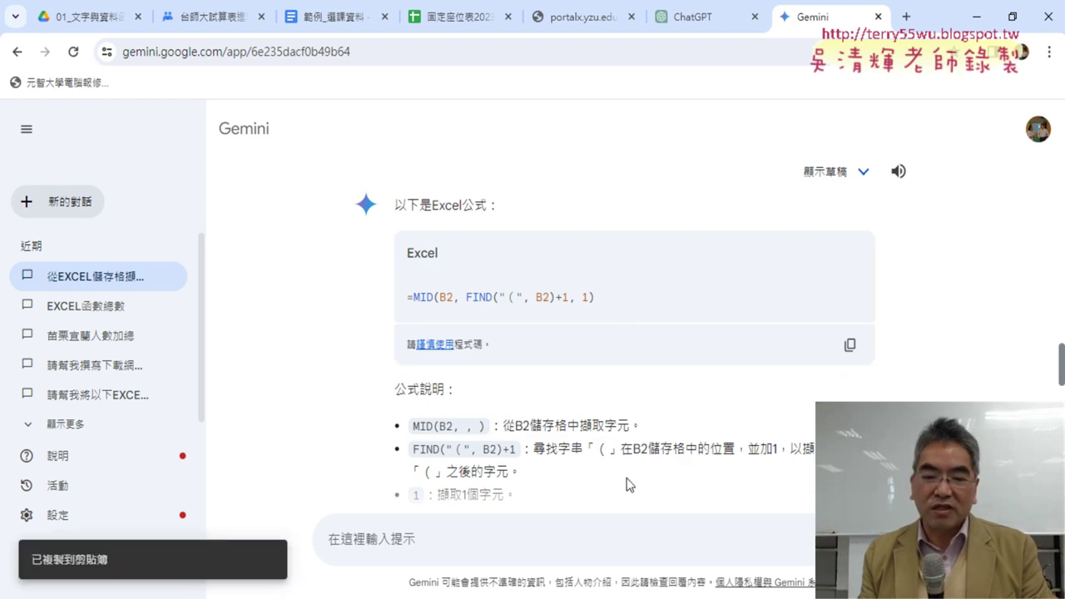
pyautogui.click(281, 536)
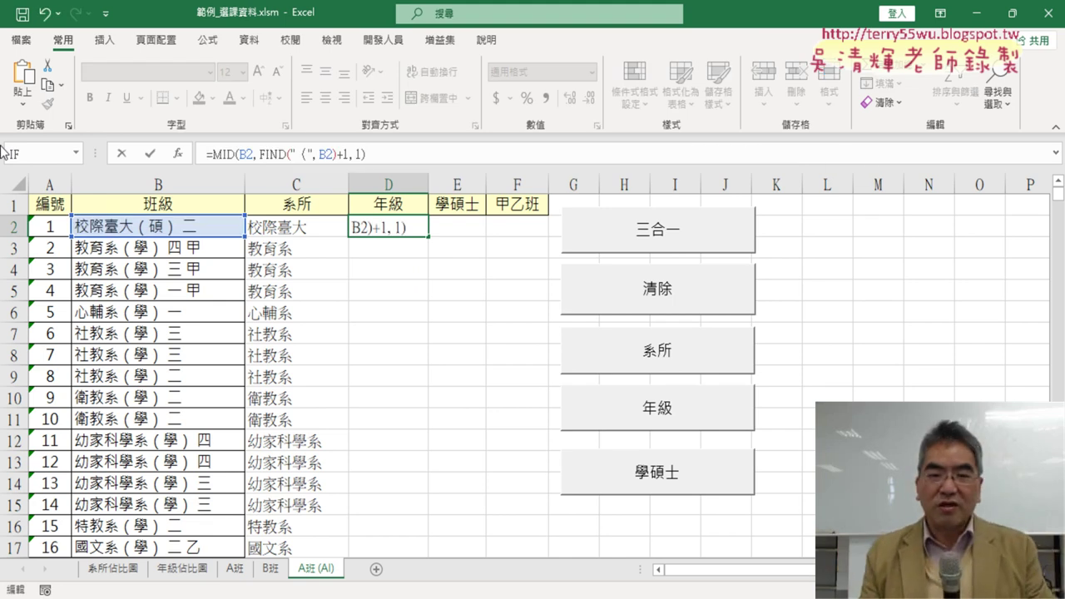
# Enter Gemini's formula in D2 and change its FIND offset from +1 to +3
pyautogui.click(152, 155)
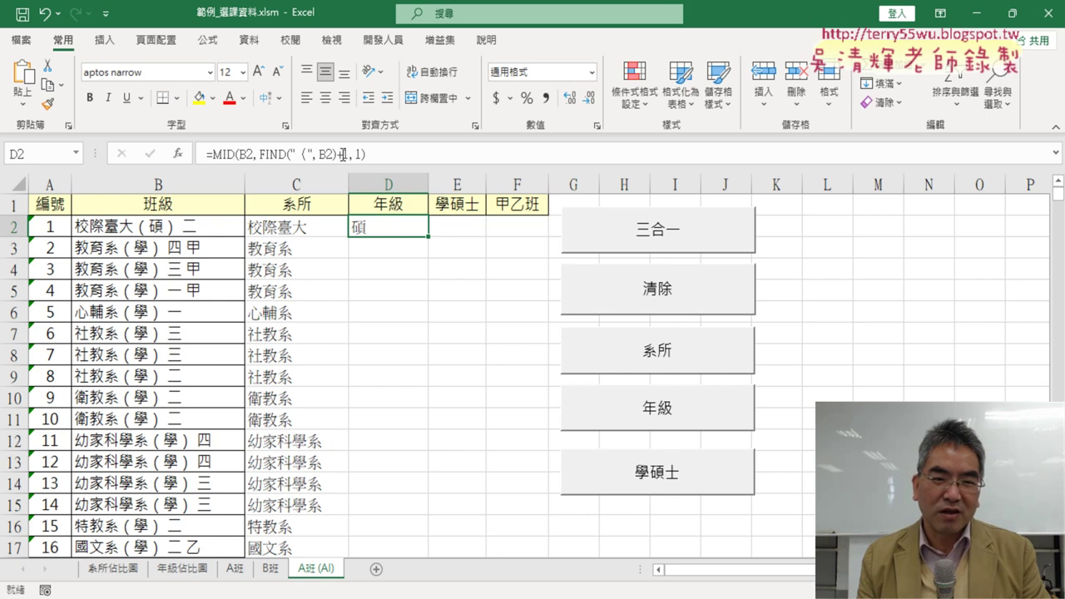
pyautogui.click(347, 155)
pyautogui.press('BackSpace')
pyautogui.write('3')
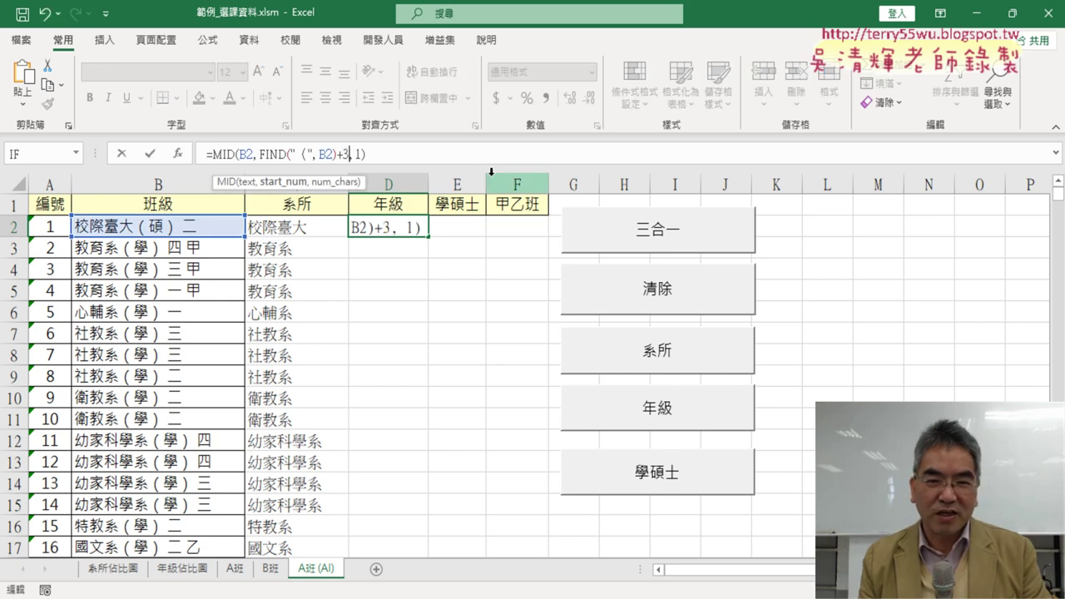
pyautogui.click(150, 155)
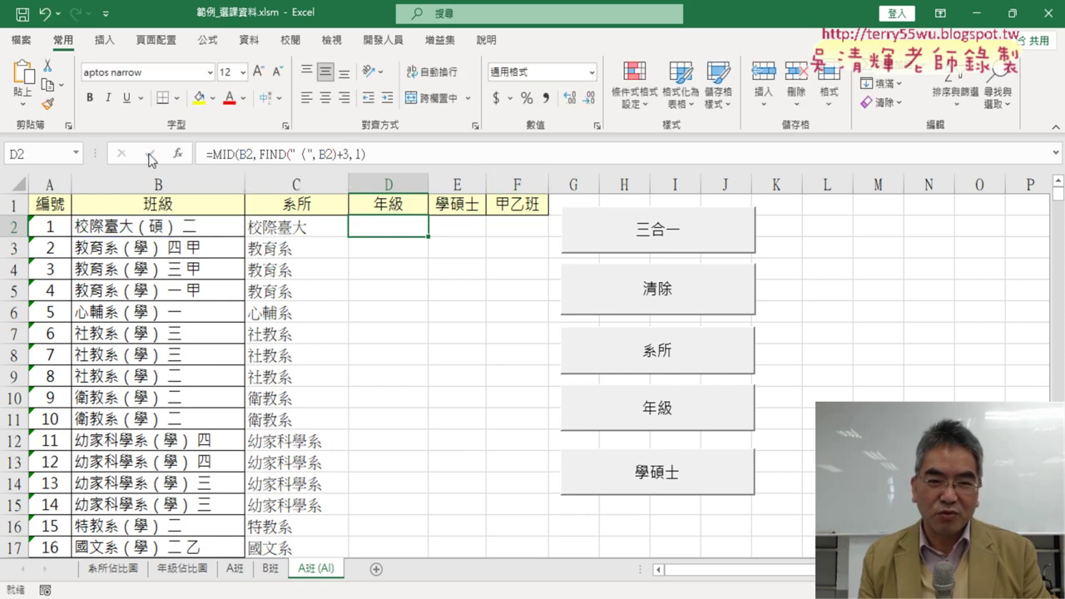
# Raise the offset to +4 so D2 returns the grade 二
pyautogui.click(347, 154)
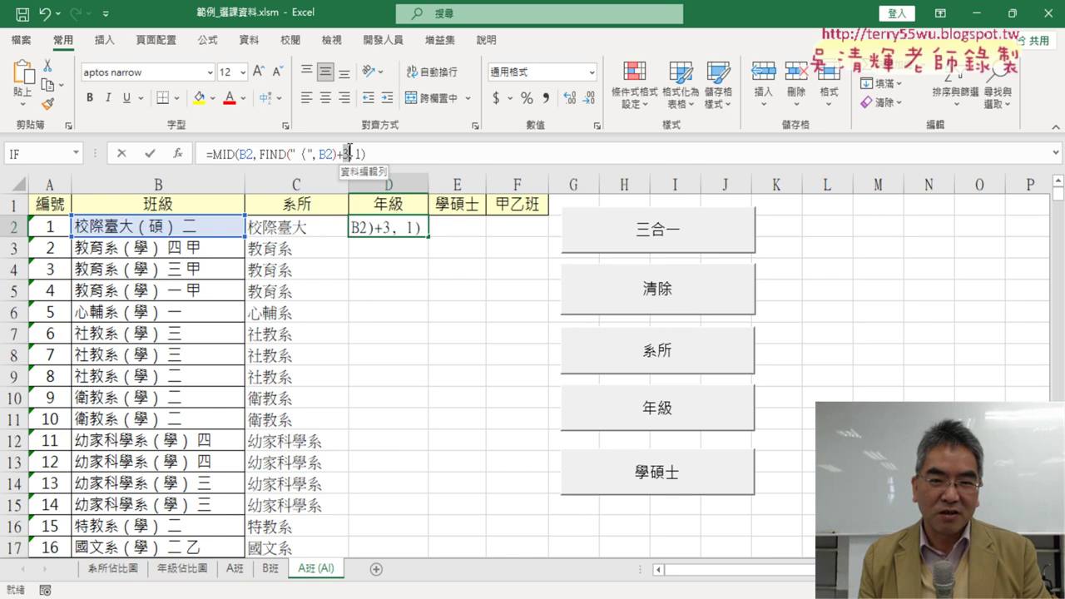
pyautogui.write('4')
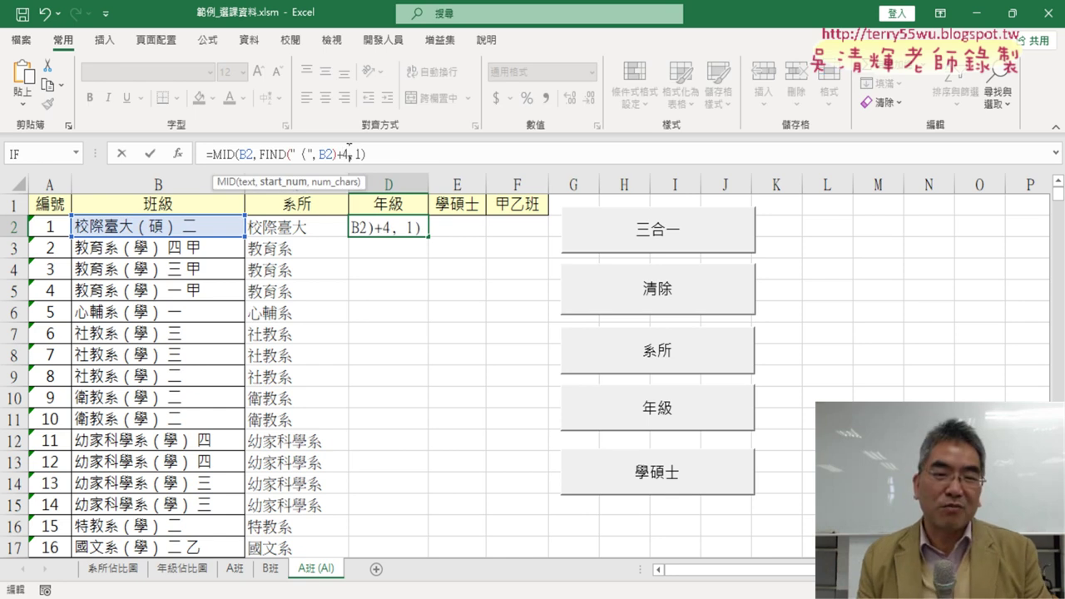
pyautogui.click(151, 155)
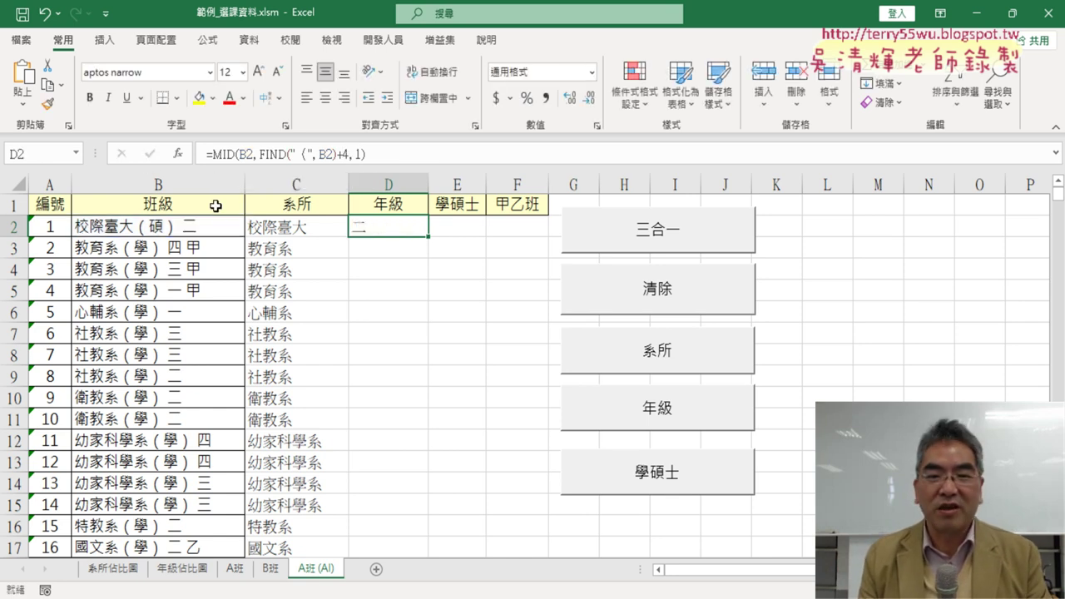
pyautogui.doubleClick(340, 153)
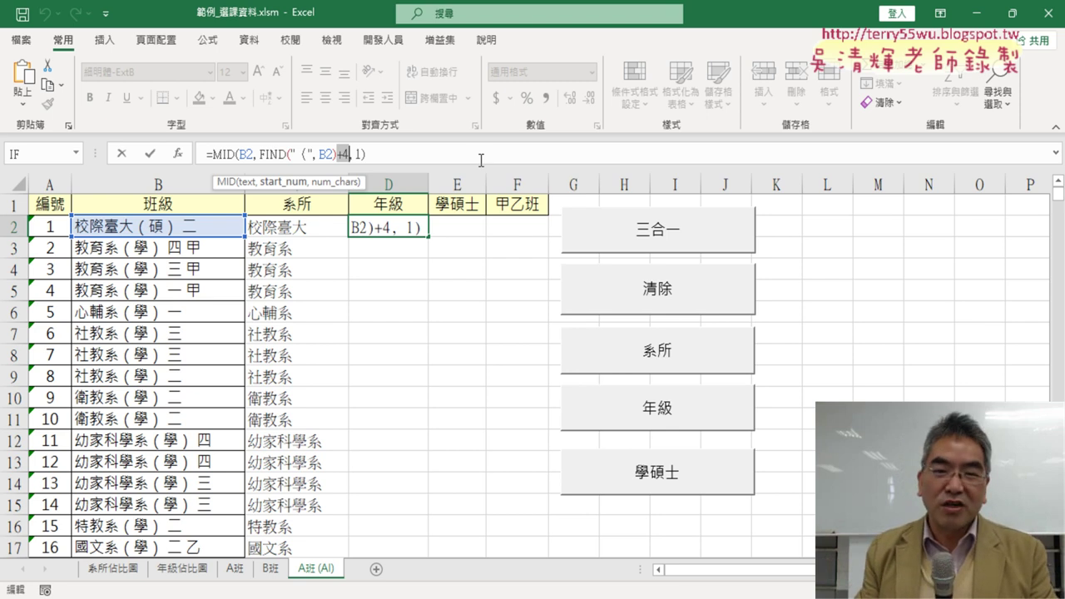
# Commit D2's +4 MID formula, fill it down column D, and reopen it to examine FIND
pyautogui.click(148, 155)
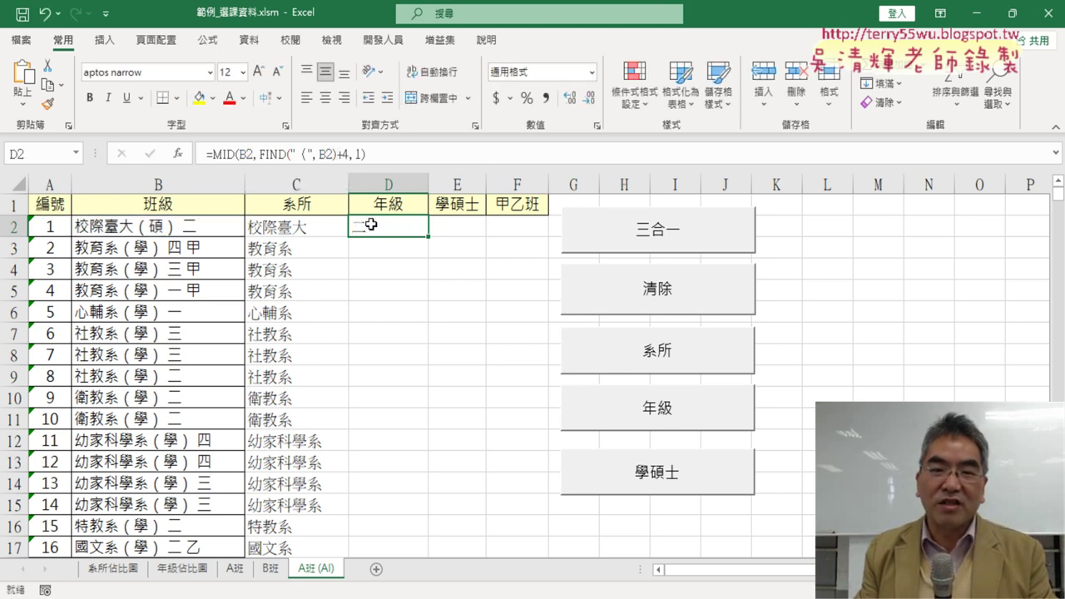
pyautogui.doubleClick(430, 238)
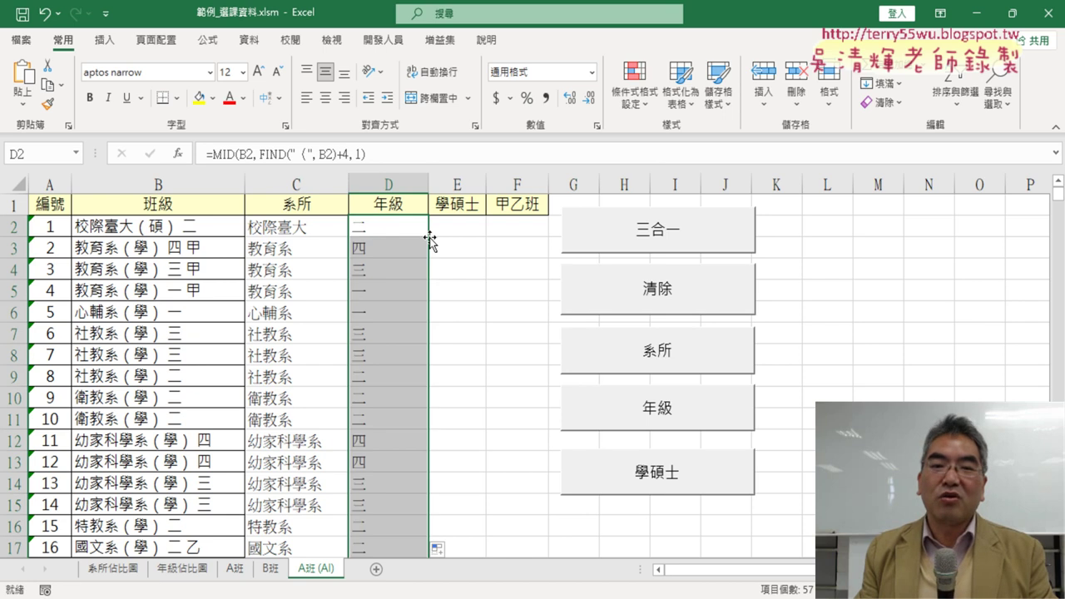
pyautogui.doubleClick(302, 154)
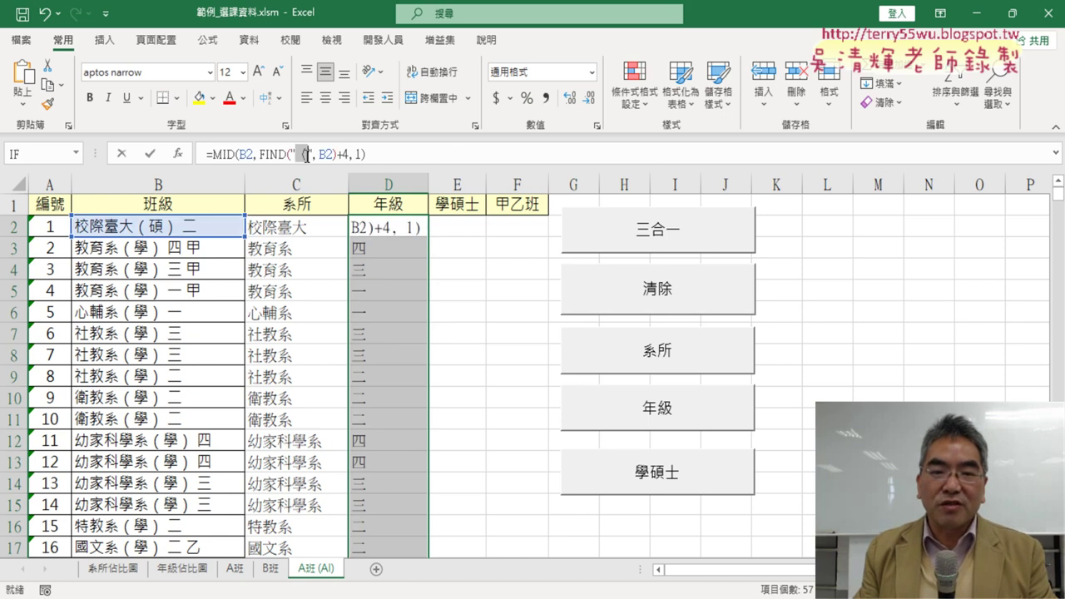